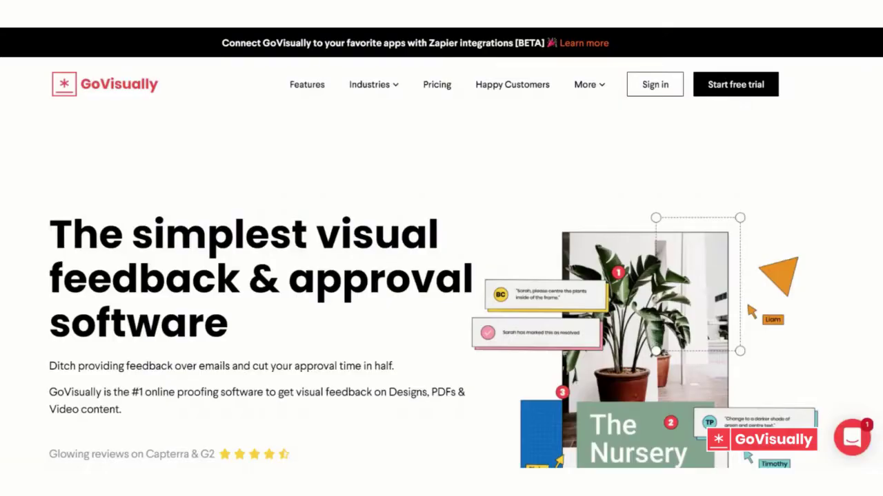
Scroll down through the GoVisually homepage
{"action": "scroll", "coordinate": [865, 79], "scroll_direction": "down", "scroll_amount": 3}
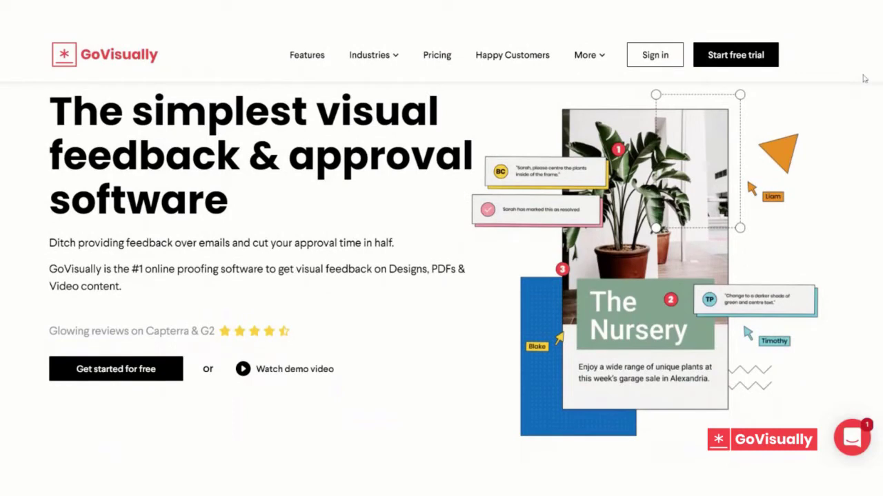
{"action": "scroll", "coordinate": [865, 78], "scroll_direction": "down", "scroll_amount": 5}
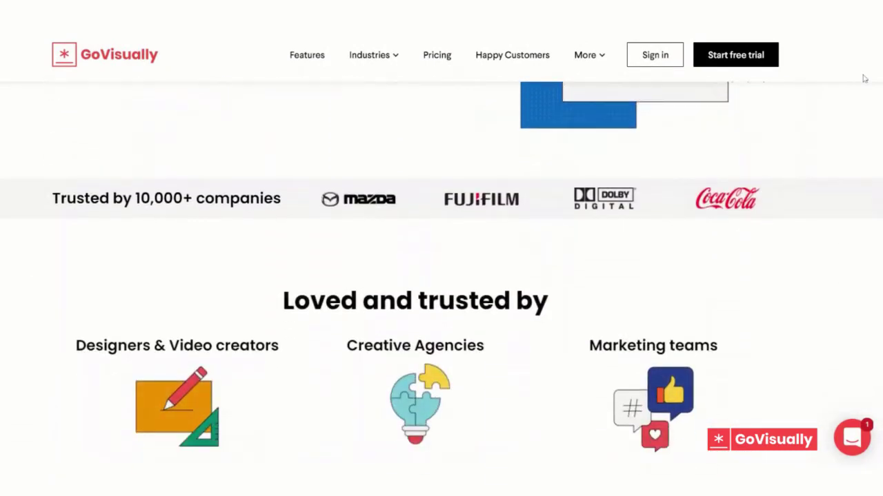
{"action": "scroll", "coordinate": [865, 78], "scroll_direction": "down", "scroll_amount": 2}
{"action": "scroll", "coordinate": [864, 78], "scroll_direction": "down", "scroll_amount": 5}
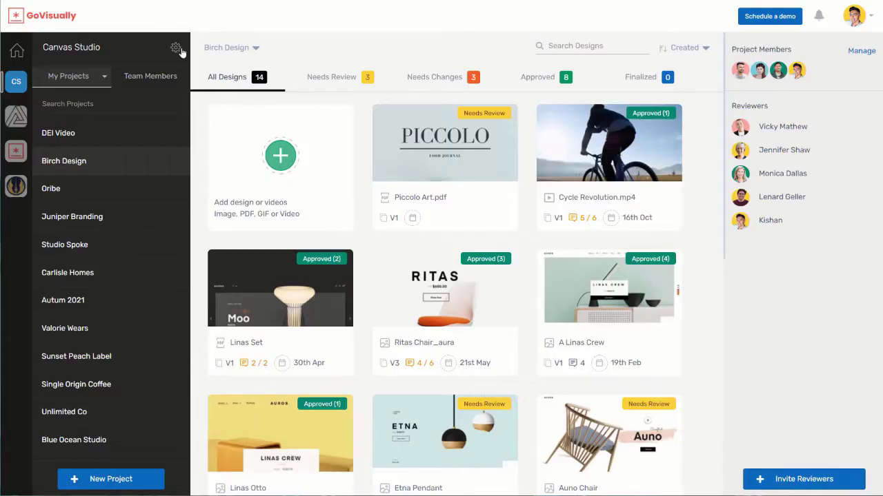
Upload logo.png as the Canvas Studio team logo from Team Settings
{"action": "left_click", "coordinate": [176, 49]}
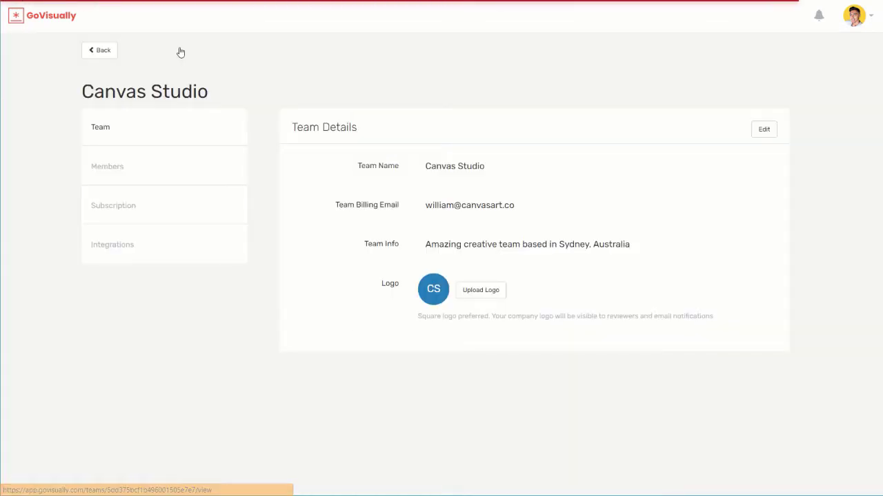
{"action": "left_click", "coordinate": [494, 291]}
{"action": "left_click", "coordinate": [185, 93]}
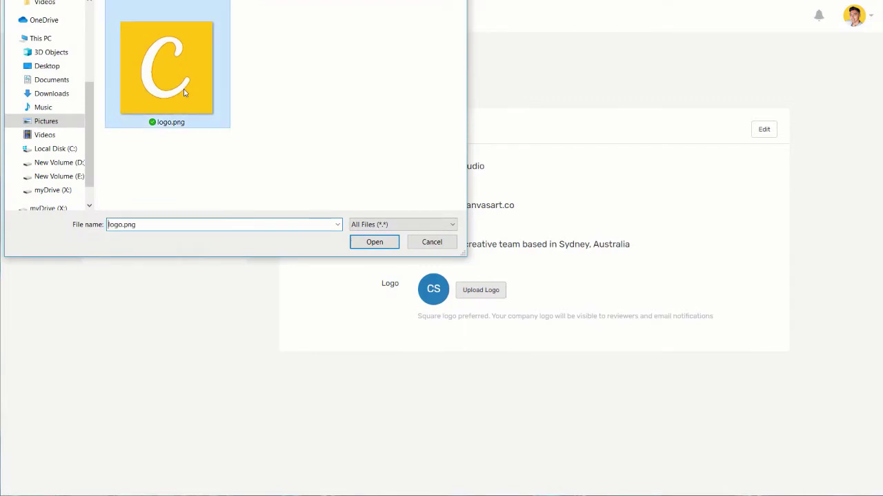
{"action": "double_click", "coordinate": [184, 93]}
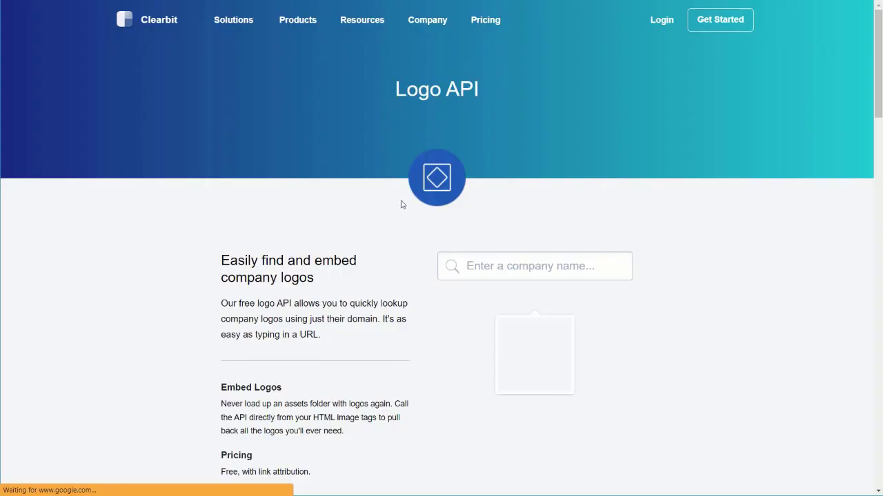
Search the Clearbit Logo API for google.com to display Google's logo
{"action": "left_click", "coordinate": [493, 266]}
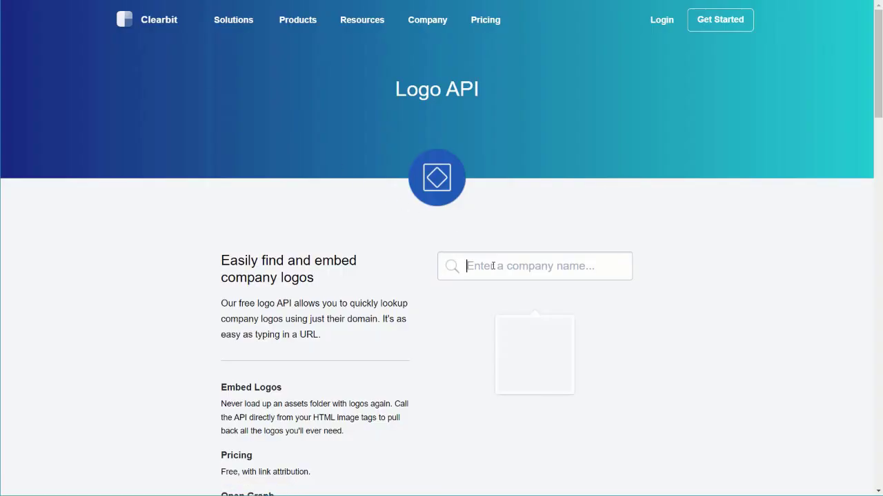
{"action": "type", "text": "google.c"}
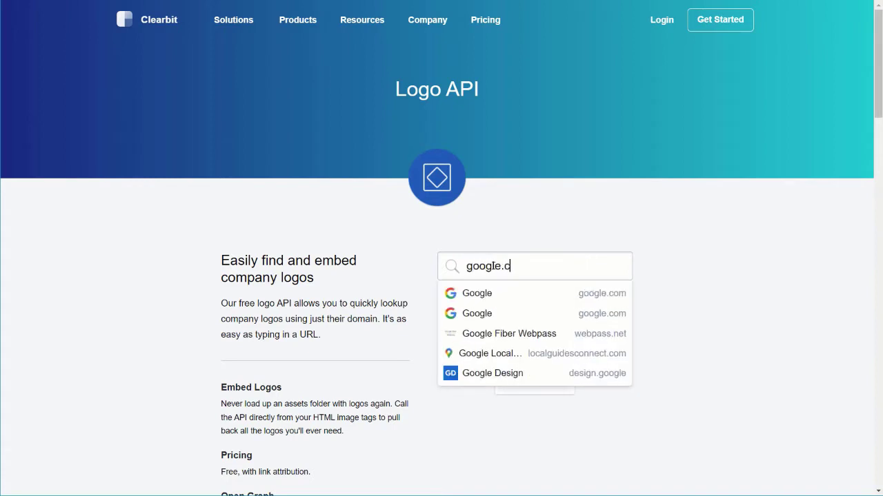
{"action": "type", "text": "om"}
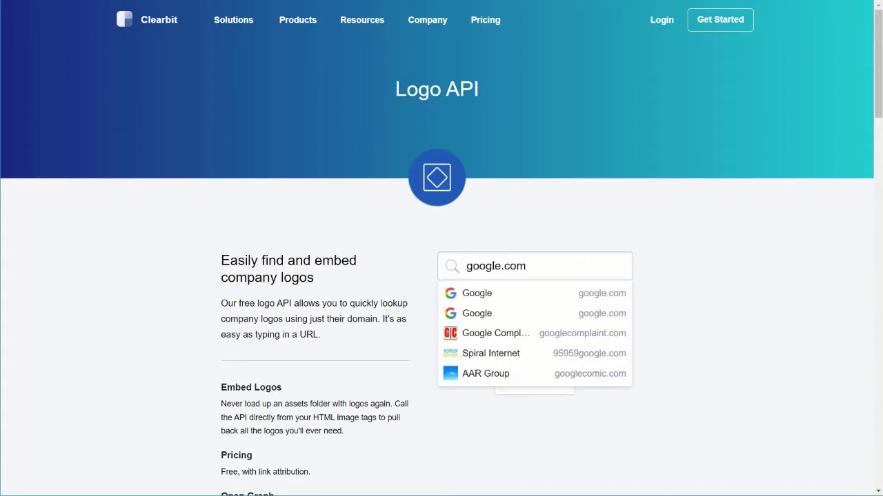
{"action": "key", "text": "Return"}
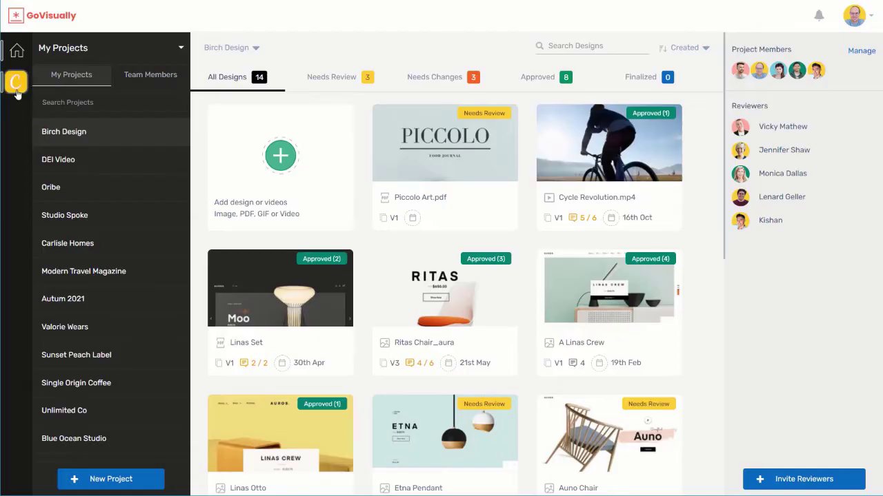
Invite a colleague's e-mail address to the Canvas Studio team with the Team Member role
{"action": "left_click", "coordinate": [17, 88]}
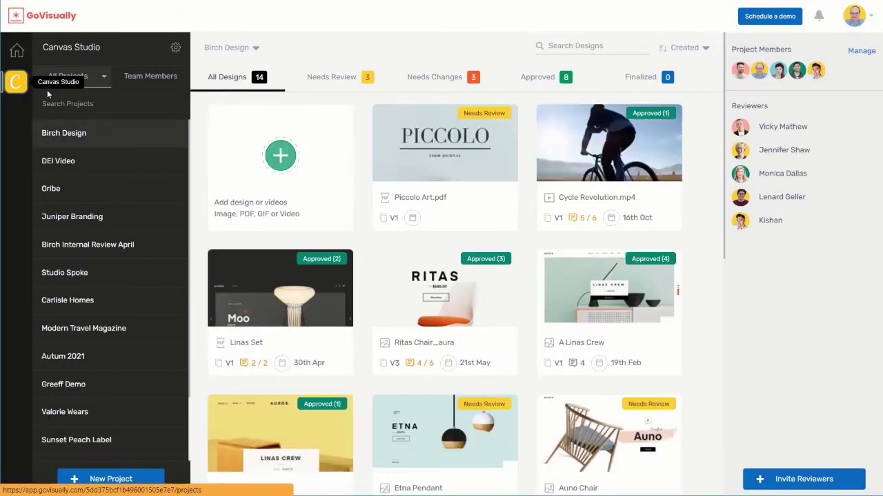
{"action": "left_click", "coordinate": [130, 81]}
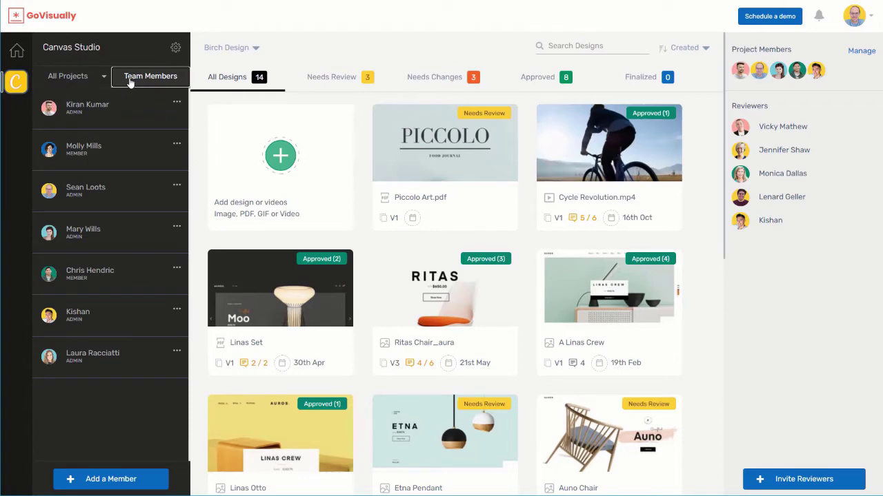
{"action": "left_click", "coordinate": [118, 480]}
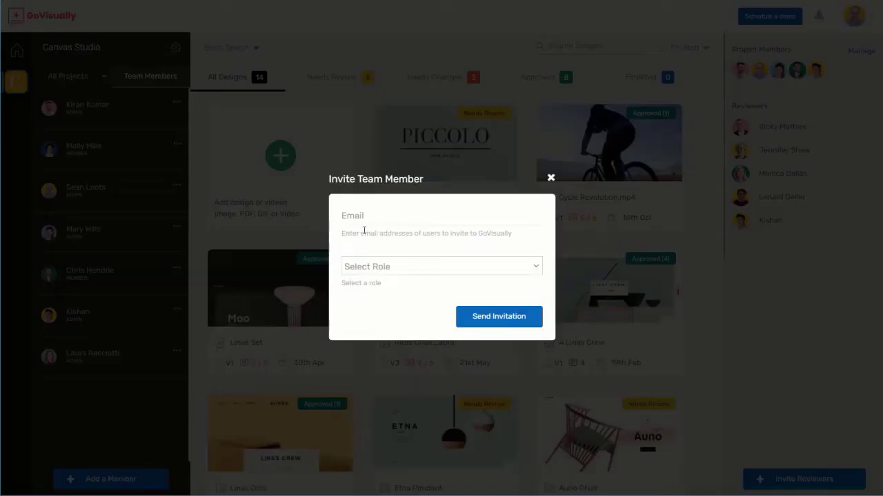
{"action": "left_click", "coordinate": [375, 215]}
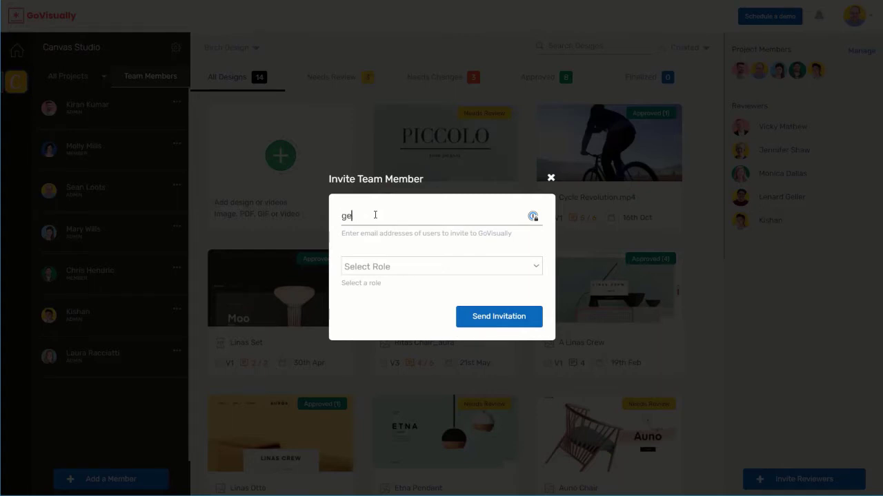
{"action": "left_click", "coordinate": [400, 267]}
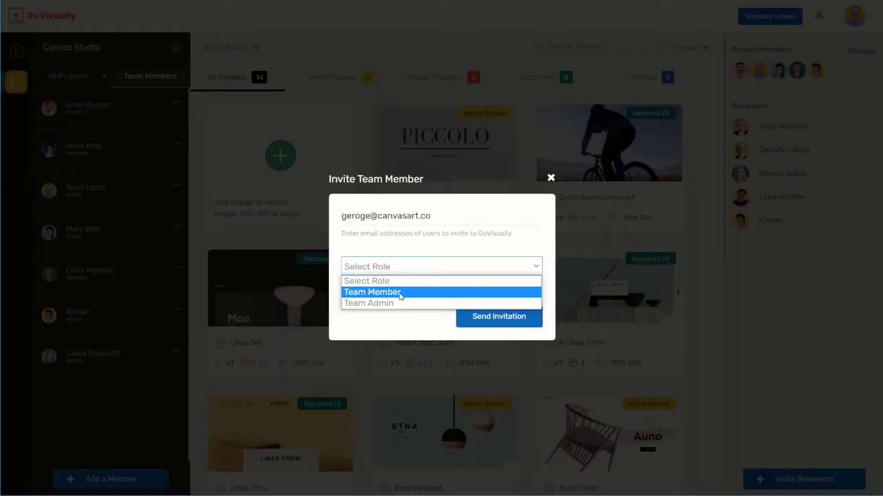
{"action": "left_click", "coordinate": [400, 292]}
{"action": "left_click", "coordinate": [400, 292]}
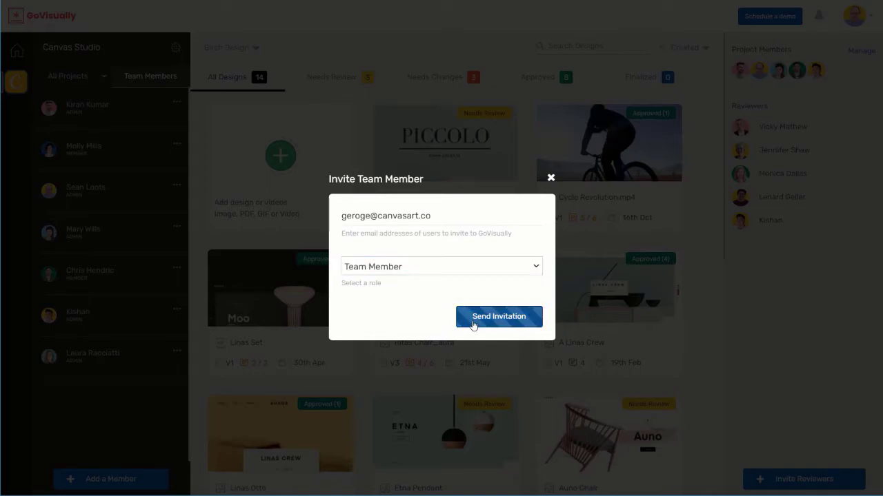
{"action": "left_click", "coordinate": [473, 326]}
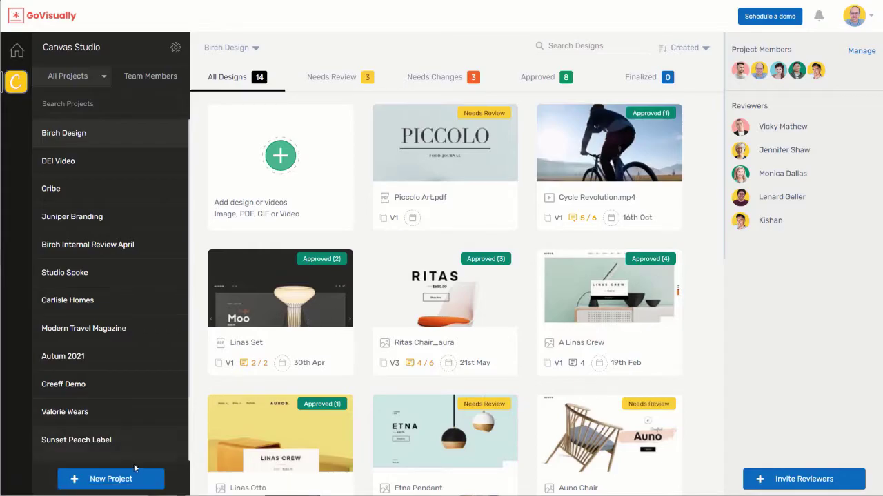
Create a project named 'My new project!' and open its upload window
{"action": "left_click", "coordinate": [142, 477]}
{"action": "left_click", "coordinate": [400, 250]}
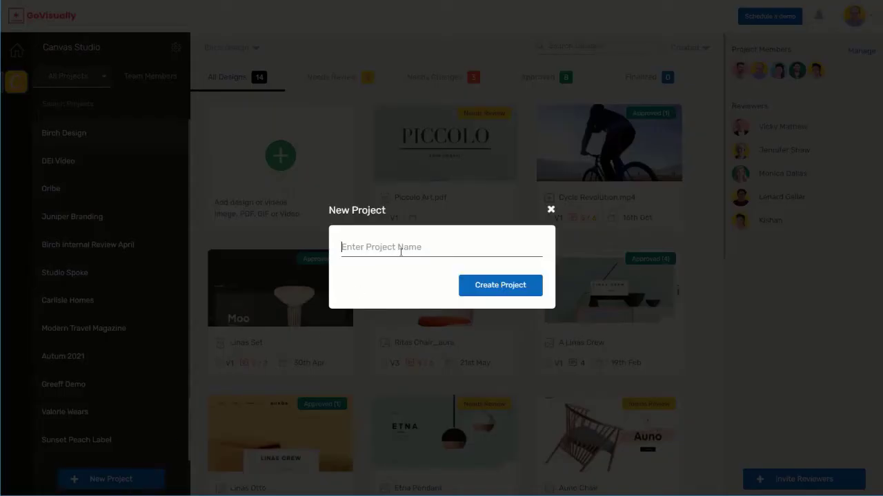
{"action": "type", "text": "My new proje"}
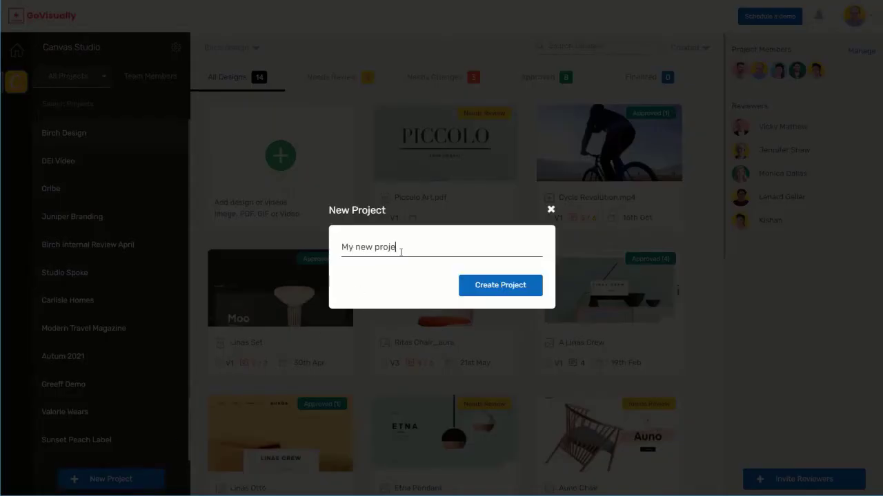
{"action": "type", "text": "ct!"}
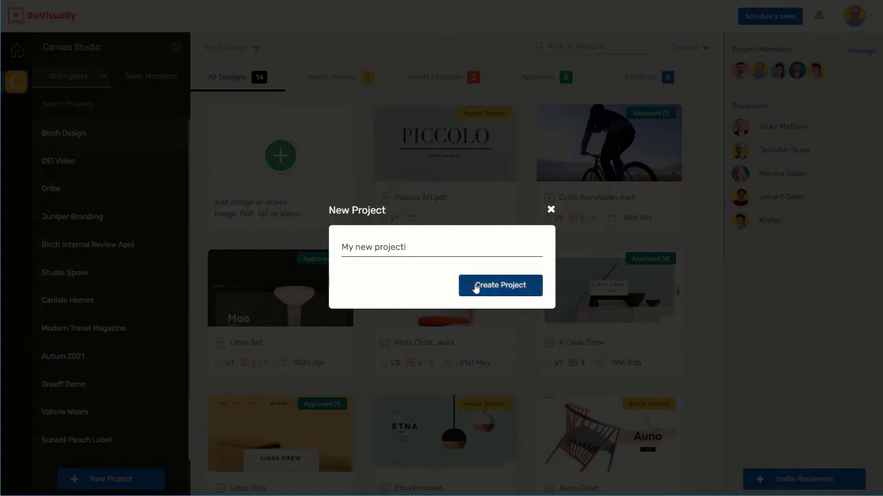
{"action": "left_click", "coordinate": [475, 288]}
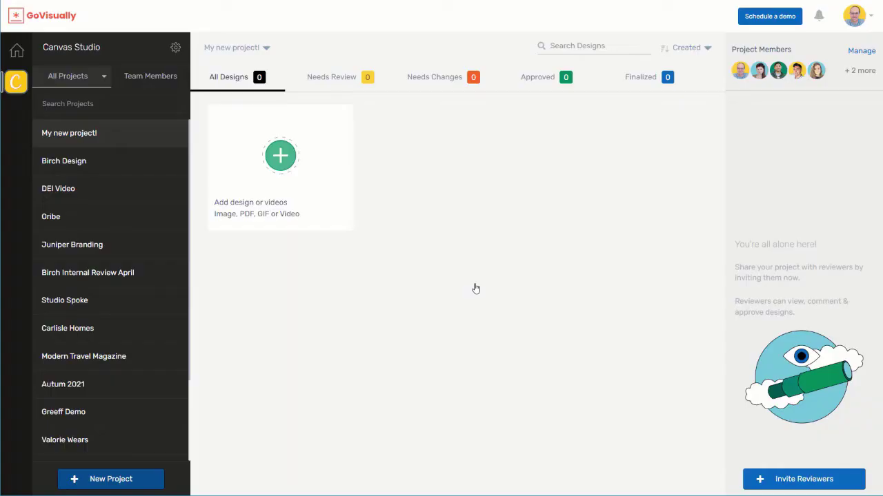
{"action": "left_click", "coordinate": [311, 176]}
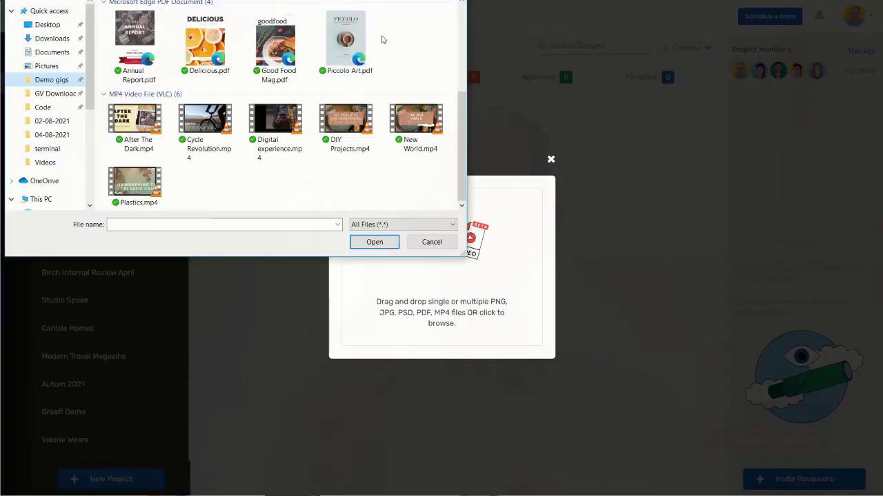
Select the eight PDF and MP4 files, including Annual Report.pdf and Delicious.pdf, for upload
{"action": "left_click_drag", "start_coordinate": [381, 35], "coordinate": [156, 125]}
{"action": "left_click", "coordinate": [364, 245]}
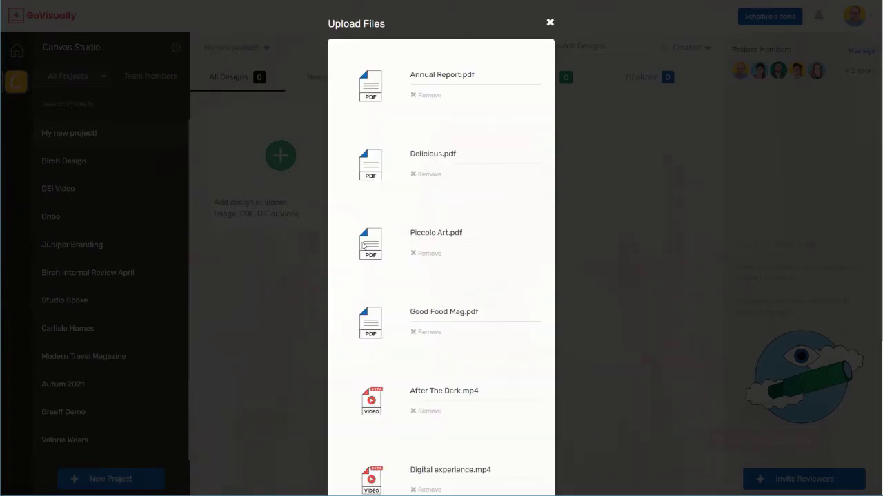
{"action": "scroll", "coordinate": [364, 245], "scroll_direction": "down", "scroll_amount": 5}
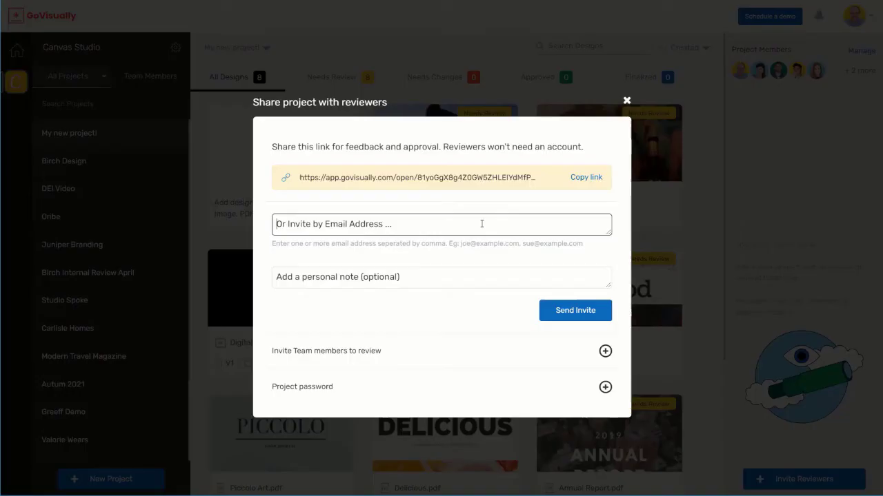
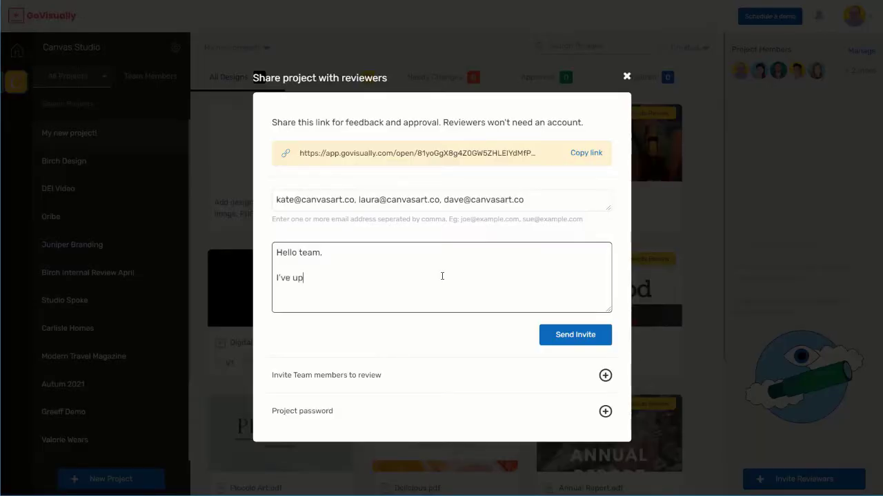
Enter three comma-separated reviewer e-mail addresses and a note saying first drafts are uploaded
{"action": "type", "text": "oaded the first drafts to ou"}
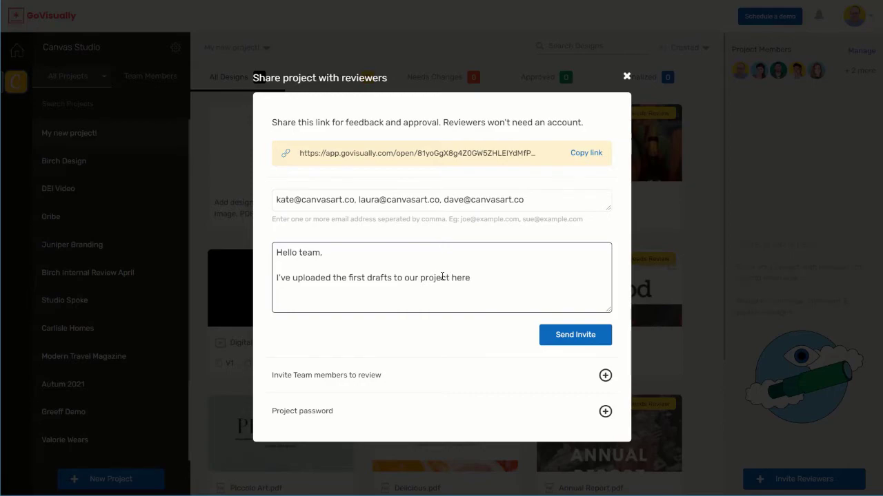
{"action": "type", "text": "r project here"}
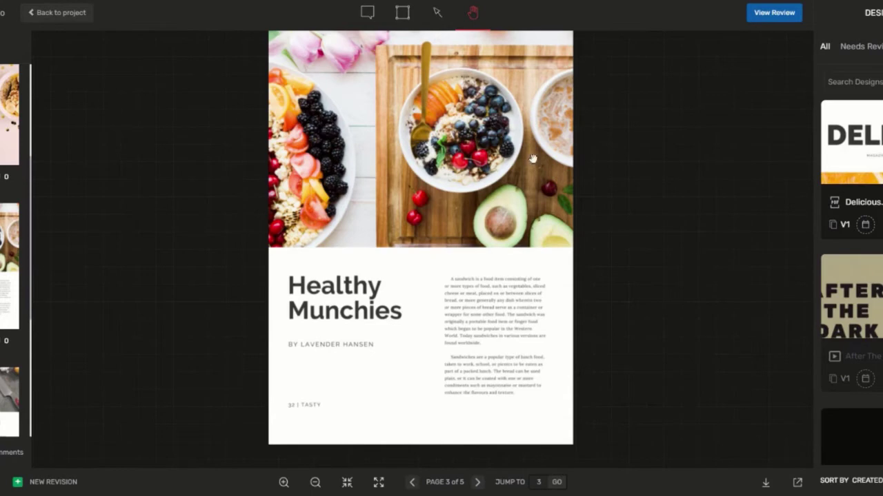
Add a point comment and an arrow comment on the Healthy Munchies page
{"action": "left_click", "coordinate": [367, 13]}
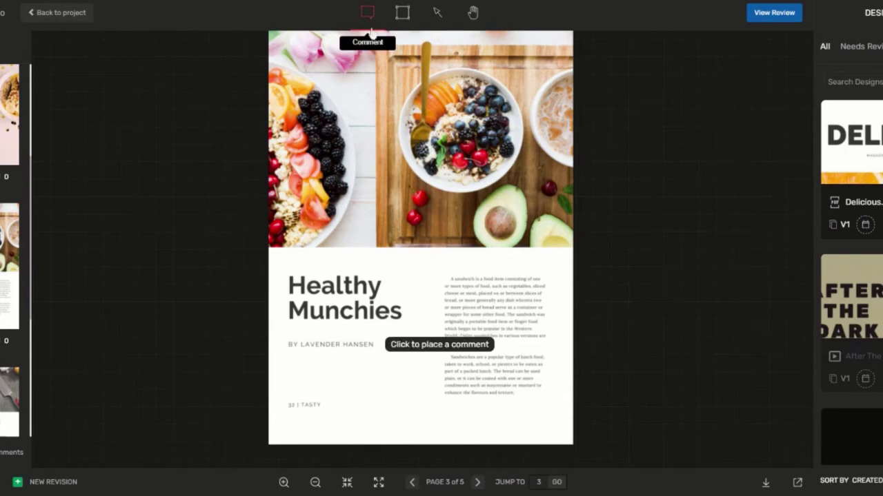
{"action": "left_click", "coordinate": [378, 117]}
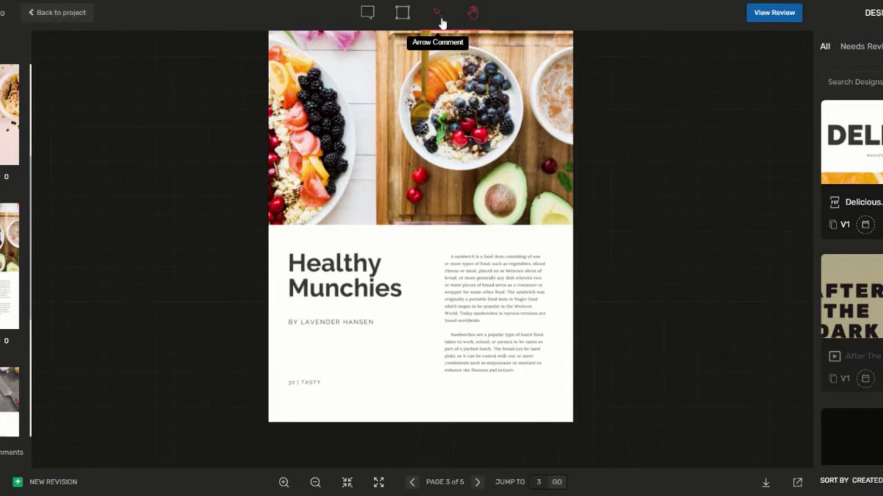
{"action": "left_click", "coordinate": [439, 17]}
{"action": "left_click_drag", "start_coordinate": [347, 360], "coordinate": [447, 228]}
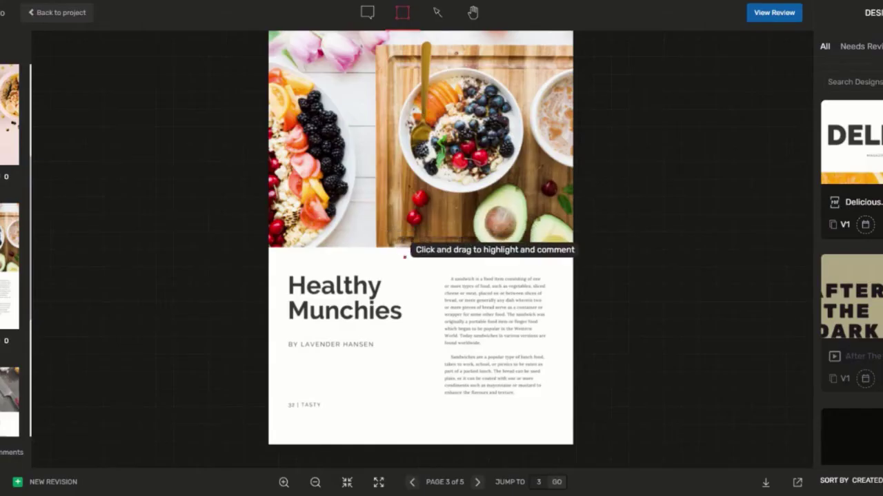
Box the Healthy Munchies heading with the comment 'Make BOLD'
{"action": "mouse_move", "coordinate": [403, 257]}
{"action": "left_mouse_down"}
{"action": "mouse_move", "coordinate": [394, 341]}
{"action": "mouse_move", "coordinate": [279, 332]}
{"action": "left_mouse_up"}
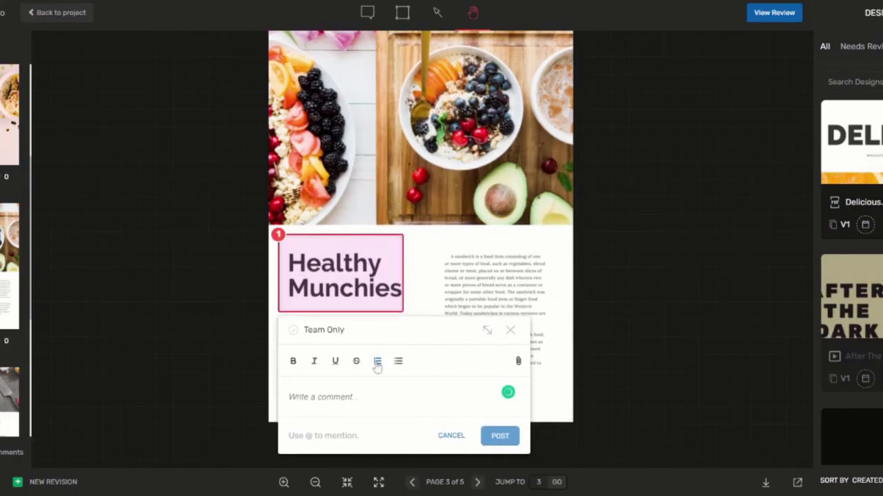
{"action": "type", "text": "Make B"}
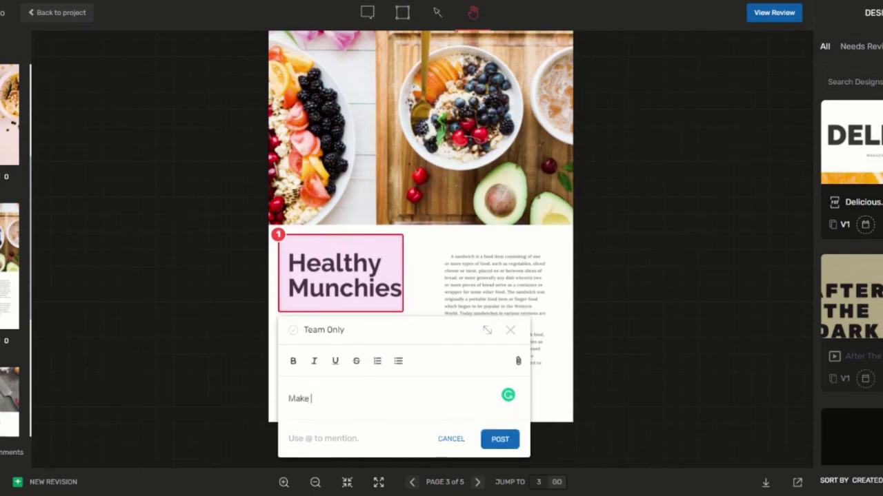
{"action": "type", "text": "OLD"}
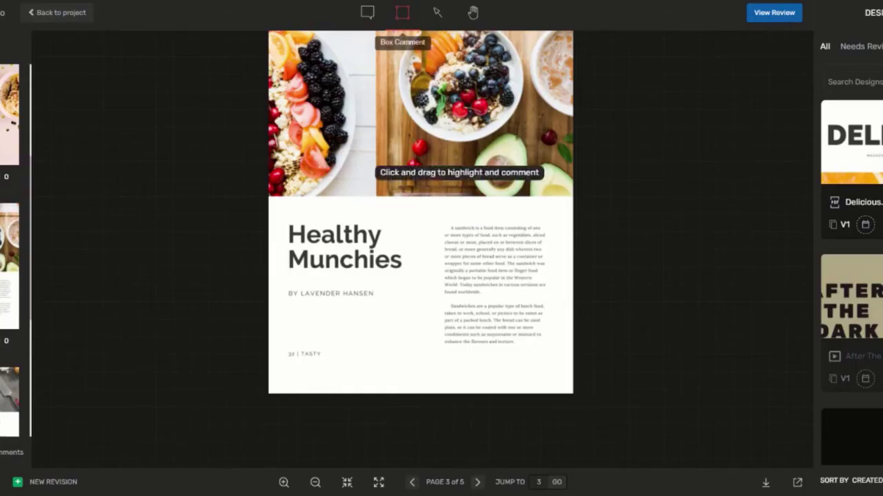
{"action": "mouse_move", "coordinate": [273, 212]}
{"action": "left_mouse_down"}
{"action": "mouse_move", "coordinate": [361, 283]}
{"action": "mouse_move", "coordinate": [426, 287]}
{"action": "left_mouse_up"}
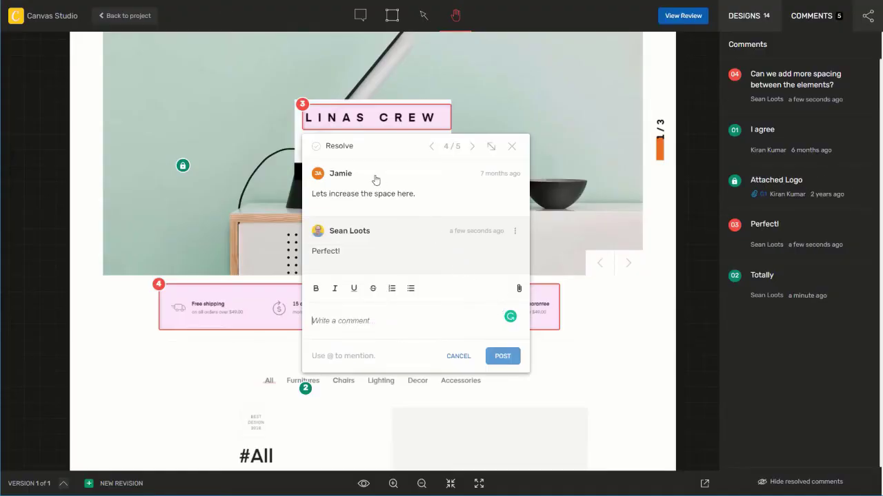
Resolve the comment thread on the LINAS CREW heading marker
{"action": "left_click", "coordinate": [340, 148]}
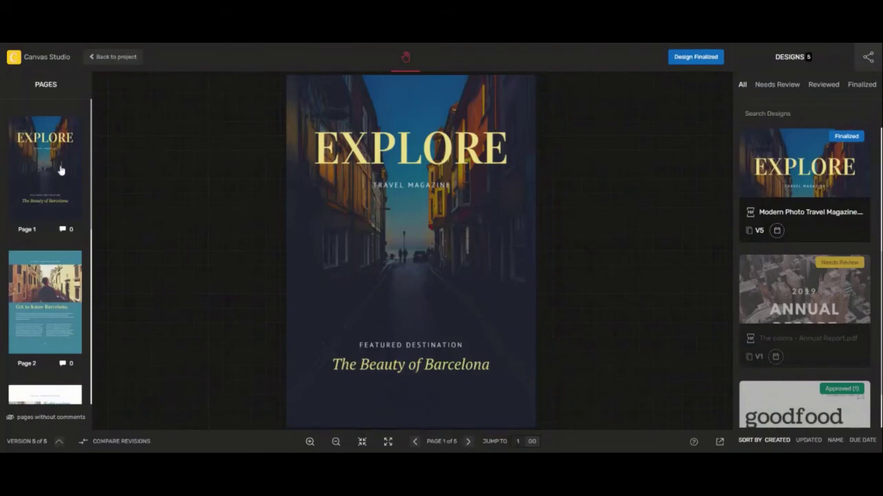
Open Compare Revisions for the finalized Explore travel magazine design
{"action": "scroll", "coordinate": [60, 170], "scroll_direction": "down", "scroll_amount": 5}
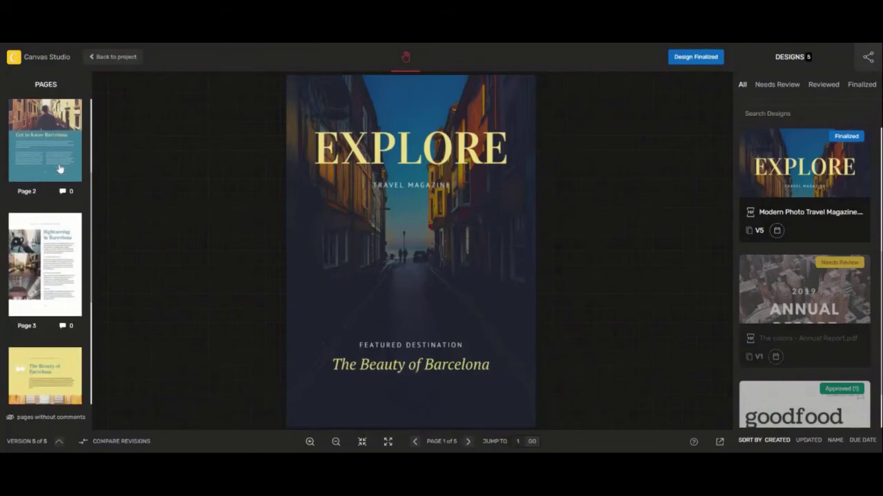
{"action": "scroll", "coordinate": [60, 170], "scroll_direction": "down", "scroll_amount": 7}
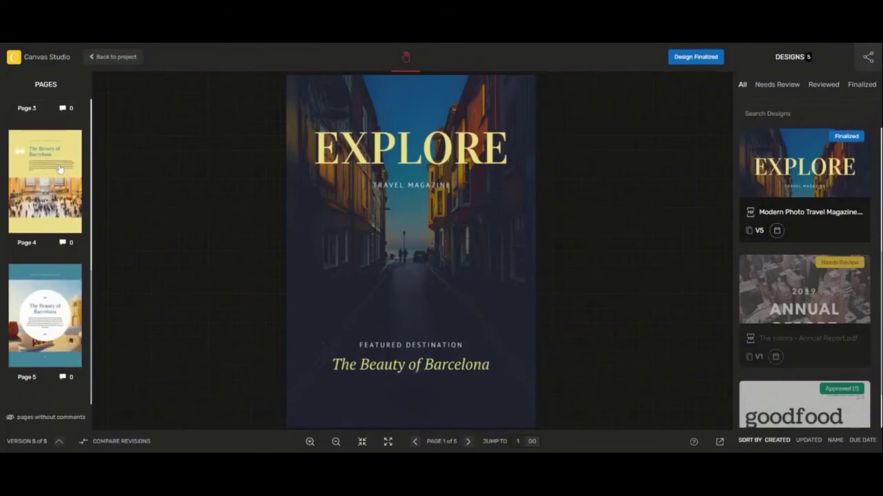
{"action": "left_click", "coordinate": [107, 444]}
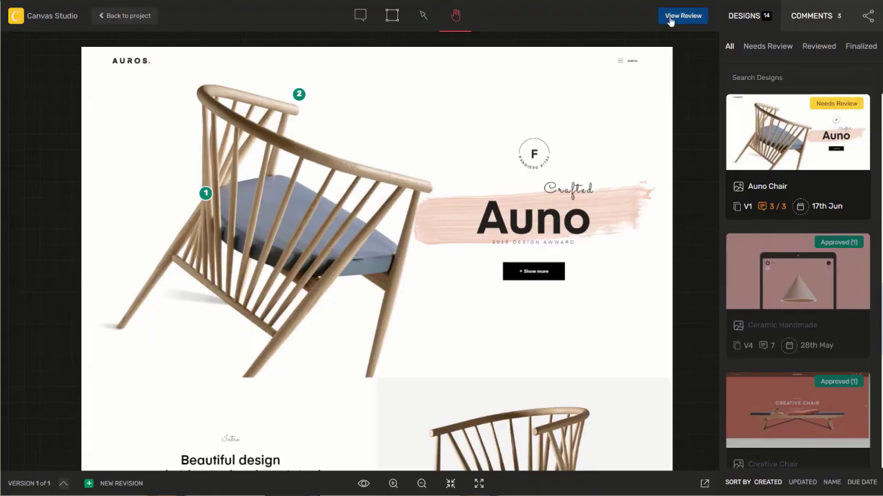
Change the Auno Chair design's review status from Needs Review to Finalized
{"action": "left_click", "coordinate": [671, 16]}
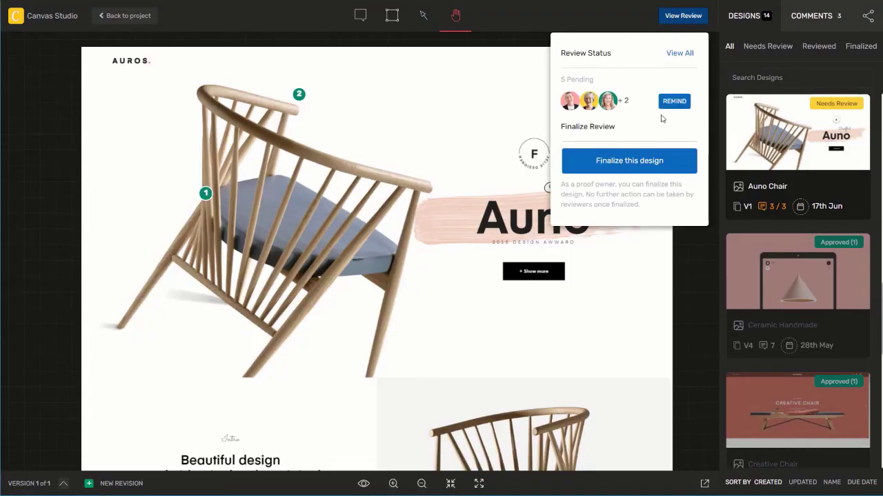
{"action": "left_click", "coordinate": [648, 167]}
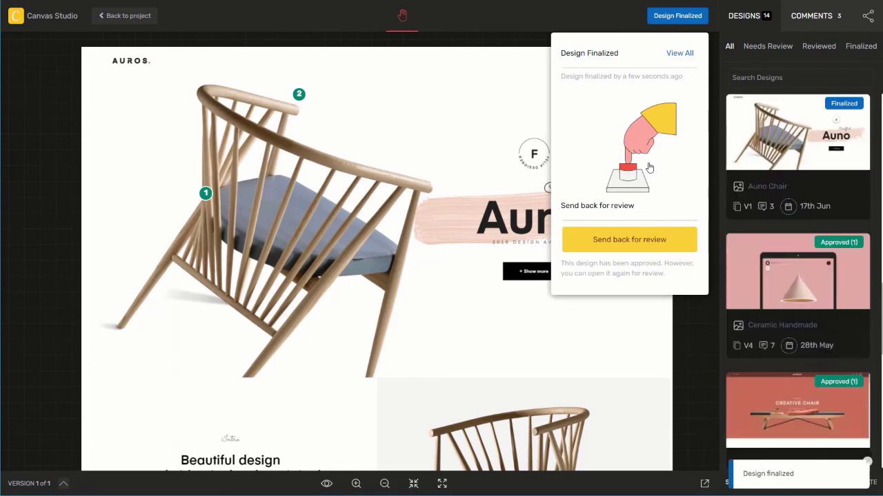